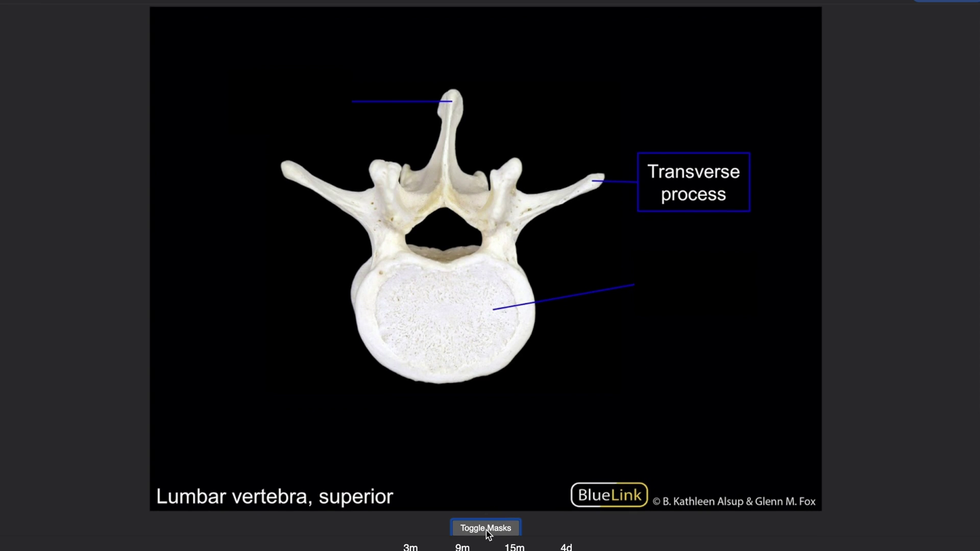
- Answer the lumbar vertebra review card and scroll through the next card's content
{"action": "key", "text": "space"}
{"action": "scroll", "coordinate": [810, 179], "scroll_direction": "down", "scroll_amount": 3}
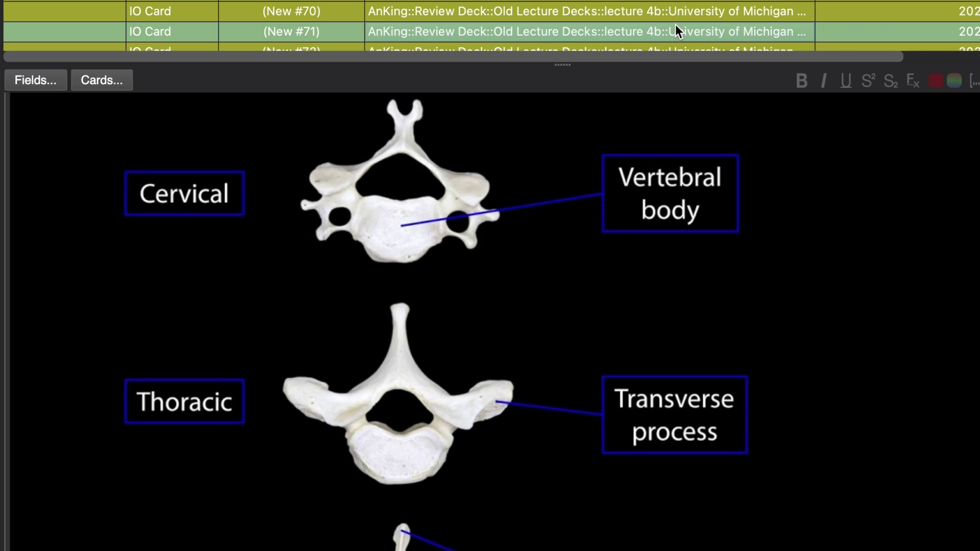
{"action": "scroll", "coordinate": [624, 251], "scroll_direction": "down", "scroll_amount": 2}
{"action": "scroll", "coordinate": [624, 251], "scroll_direction": "up", "scroll_amount": 1}
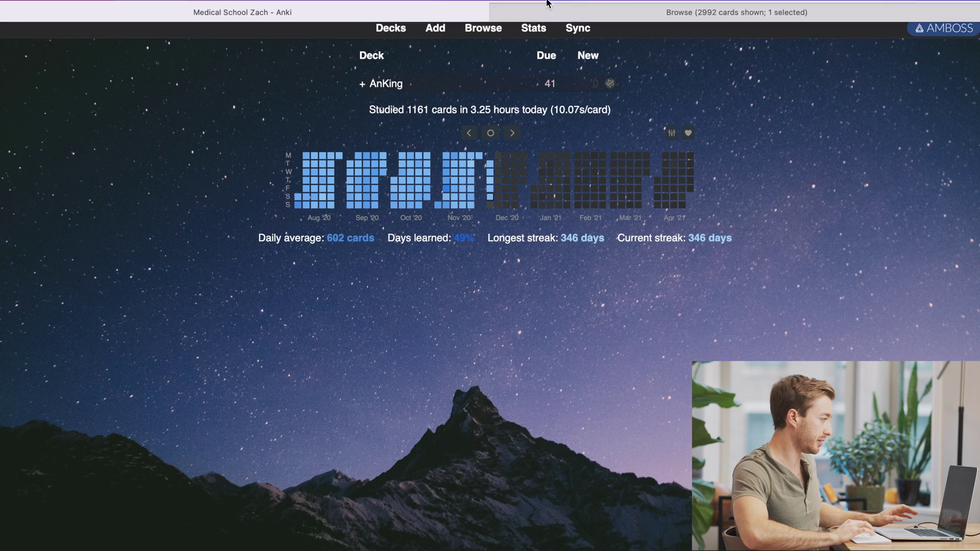
- In the card browser, filter to the BlueLink AbdominalWall and then AnteriorNeck tags
{"action": "left_click", "coordinate": [595, 47]}
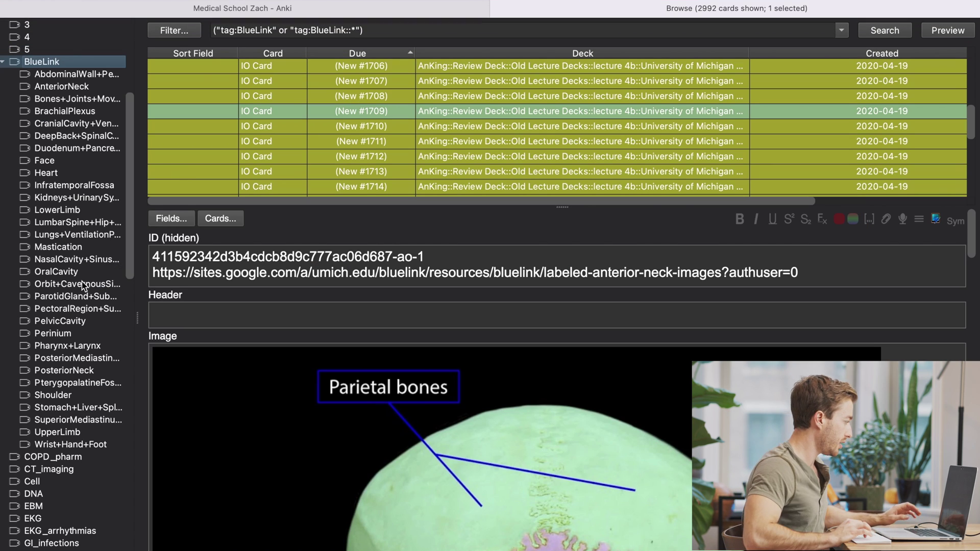
{"action": "left_click", "coordinate": [71, 74]}
{"action": "left_click", "coordinate": [77, 87]}
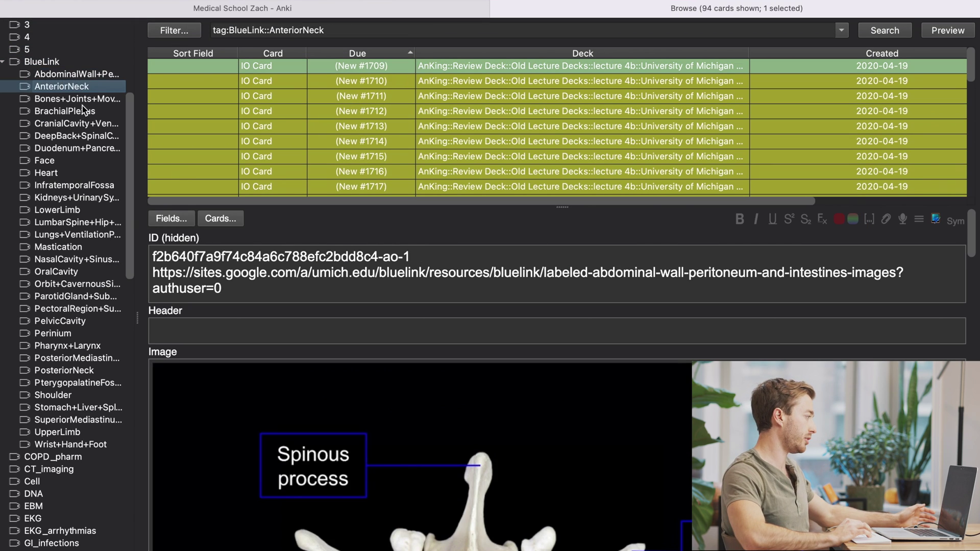
{"action": "scroll", "coordinate": [308, 407], "scroll_direction": "down", "scroll_amount": 10}
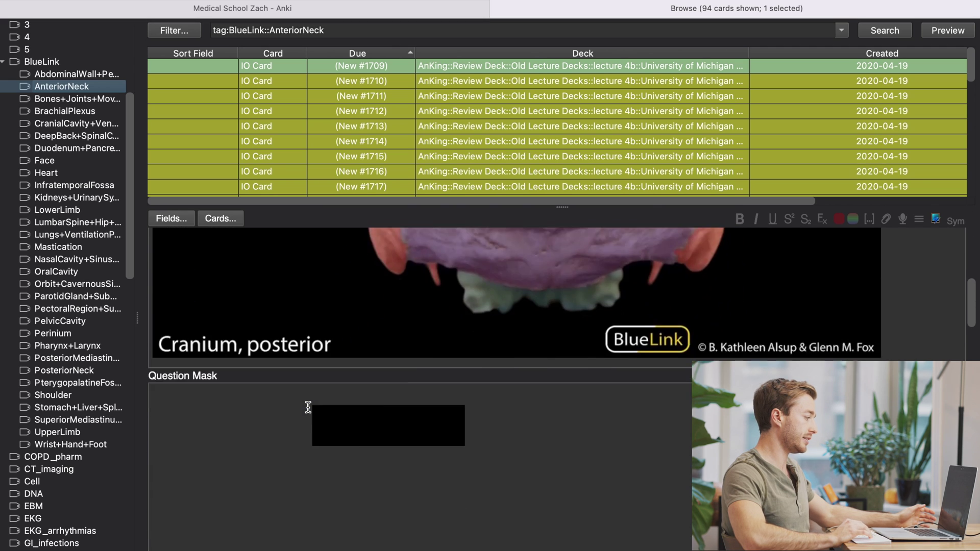
{"action": "scroll", "coordinate": [308, 407], "scroll_direction": "up", "scroll_amount": 10}
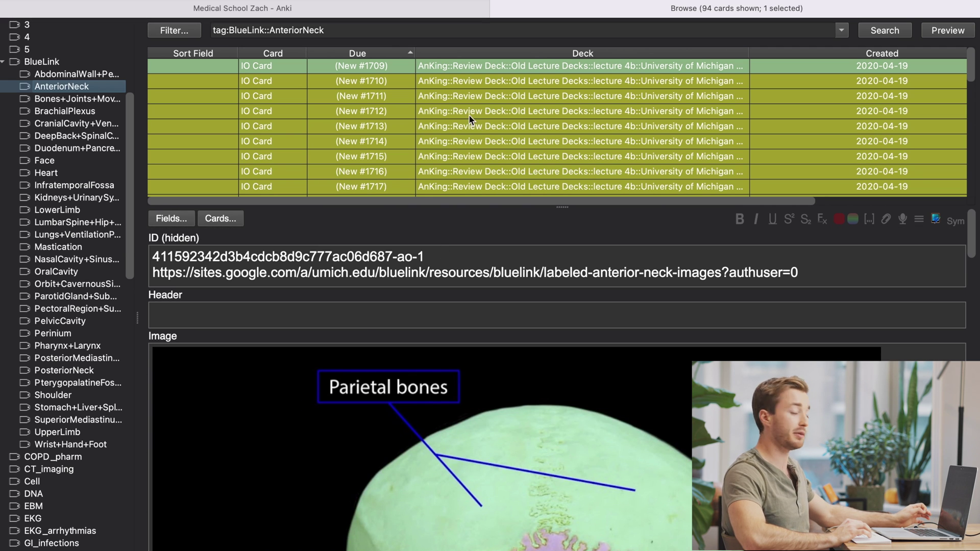
- Inspect BlueLink cards #1713 and #1716 in the editor
{"action": "left_click", "coordinate": [469, 120]}
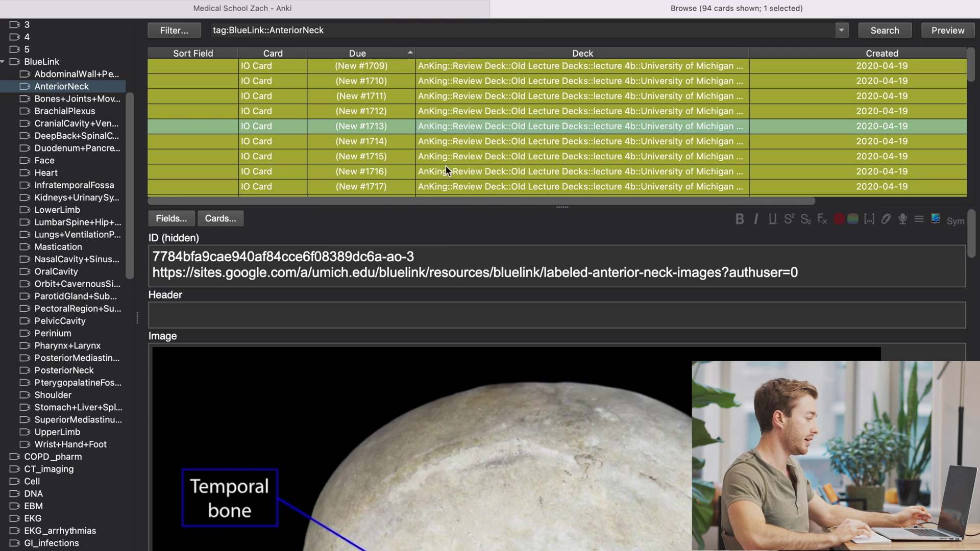
{"action": "left_click", "coordinate": [446, 169]}
{"action": "scroll", "coordinate": [414, 362], "scroll_direction": "down", "scroll_amount": 5}
{"action": "scroll", "coordinate": [353, 337], "scroll_direction": "up", "scroll_amount": 1}
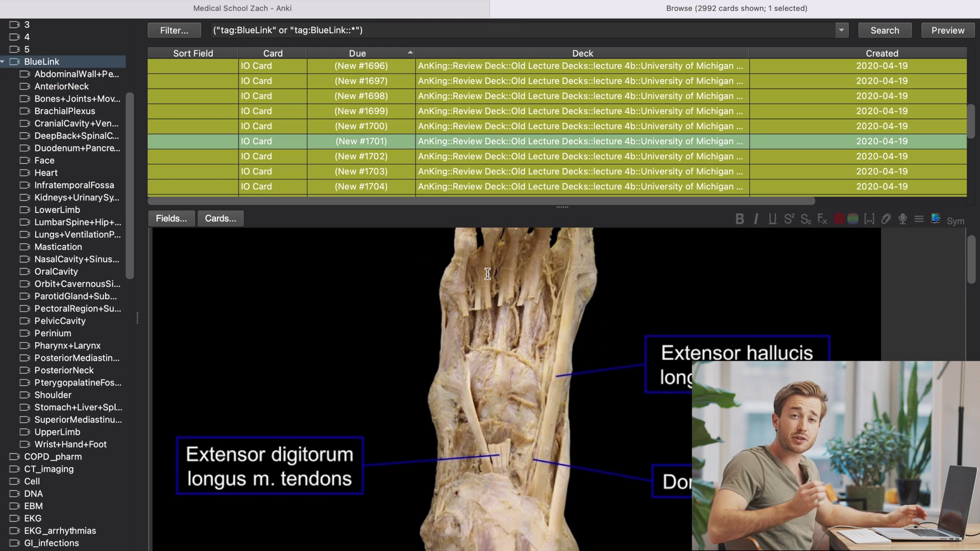
{"action": "scroll", "coordinate": [476, 480], "scroll_direction": "down", "scroll_amount": 3}
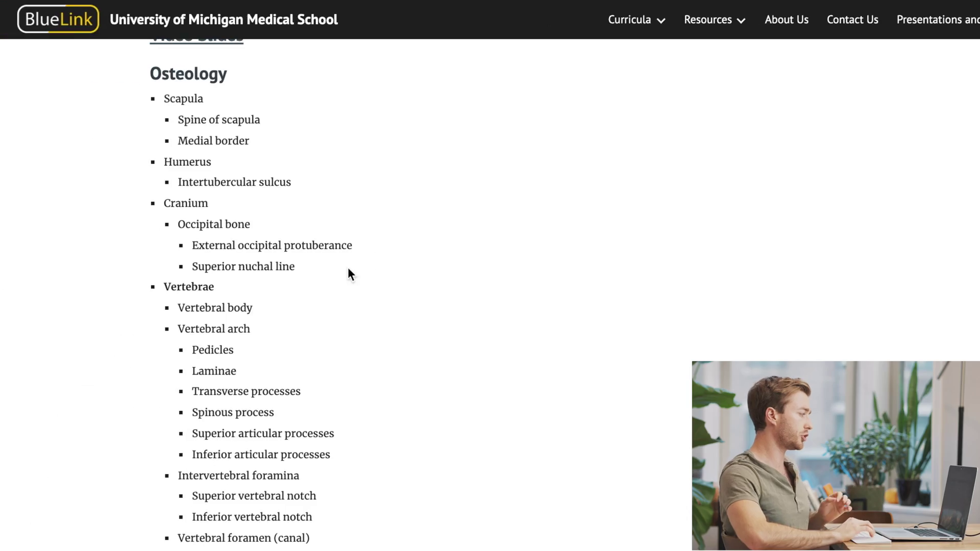
{"action": "scroll", "coordinate": [249, 167], "scroll_direction": "down", "scroll_amount": 2}
{"action": "scroll", "coordinate": [250, 168], "scroll_direction": "up", "scroll_amount": 4}
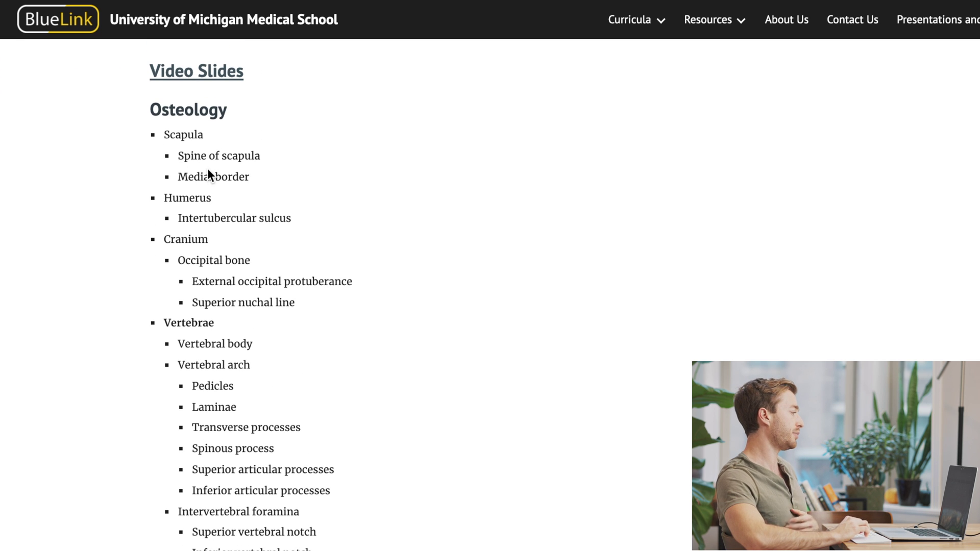
{"action": "left_click_drag", "start_coordinate": [348, 30], "coordinate": [130, 25]}
{"action": "scroll", "coordinate": [192, 236], "scroll_direction": "down", "scroll_amount": 1}
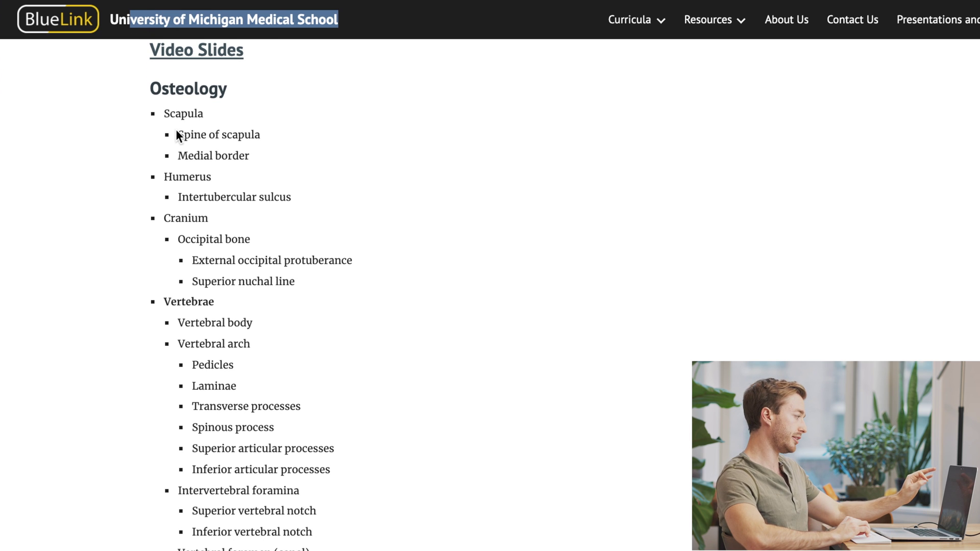
{"action": "left_click_drag", "start_coordinate": [177, 135], "coordinate": [210, 146]}
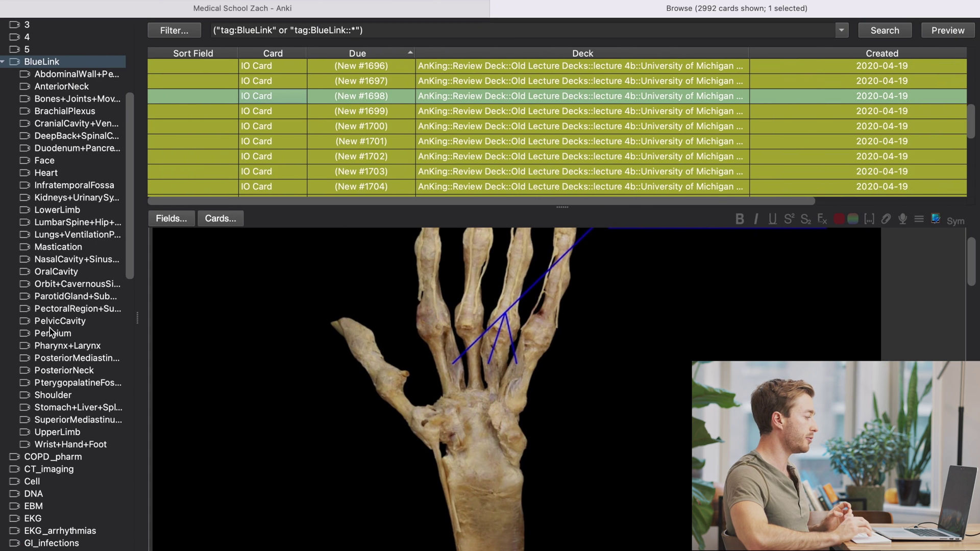
- Filter to the BlueLink Shoulder tag and view cards #1543, #1541 and #1535
{"action": "left_click", "coordinate": [56, 397]}
{"action": "left_click", "coordinate": [382, 185]}
{"action": "left_click", "coordinate": [386, 153]}
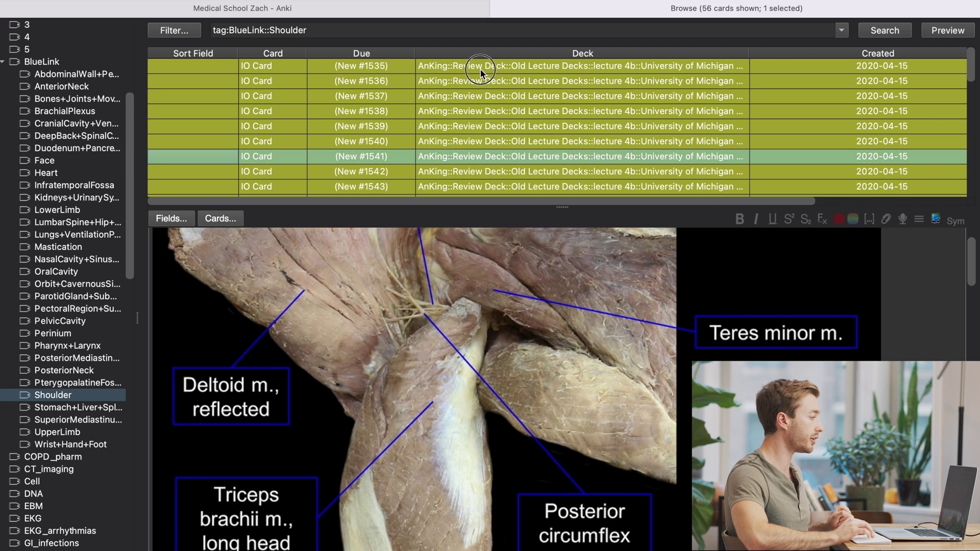
{"action": "left_click", "coordinate": [480, 68]}
- Unsuspend Shoulder cards #1540, #1541, #1542, #1547 and #1548 with Ctrl+J
{"action": "key", "text": "Down"}
{"action": "key", "text": "Down"}
{"action": "key", "text": "Down"}
{"action": "key", "text": "Down"}
{"action": "key", "text": "Down"}
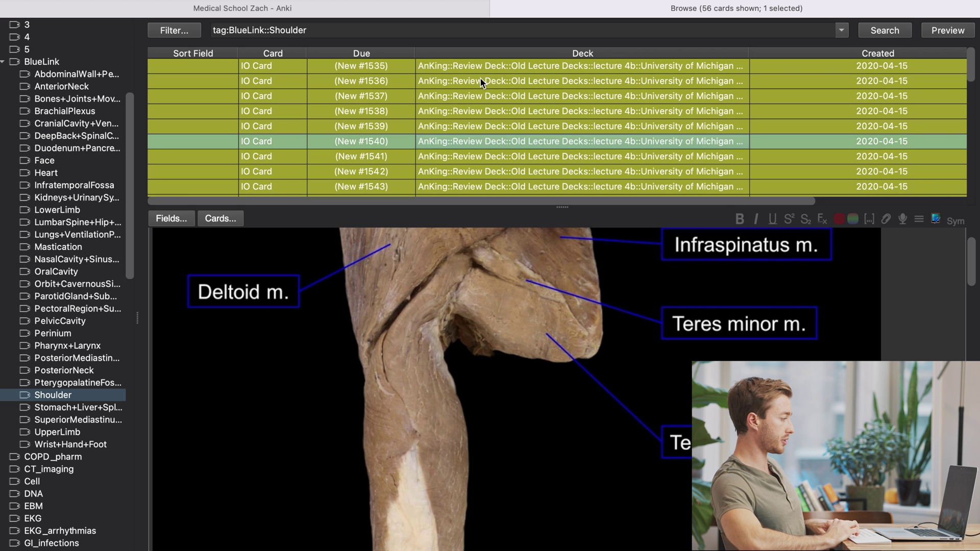
{"action": "key", "text": "ctrl+j"}
{"action": "key", "text": "Down"}
{"action": "key", "text": "ctrl+j"}
{"action": "key", "text": "Down"}
{"action": "key", "text": "ctrl+j"}
{"action": "key", "text": "Down"}
{"action": "key", "text": "Down"}
{"action": "key", "text": "Down"}
{"action": "key", "text": "Down"}
{"action": "key", "text": "Down"}
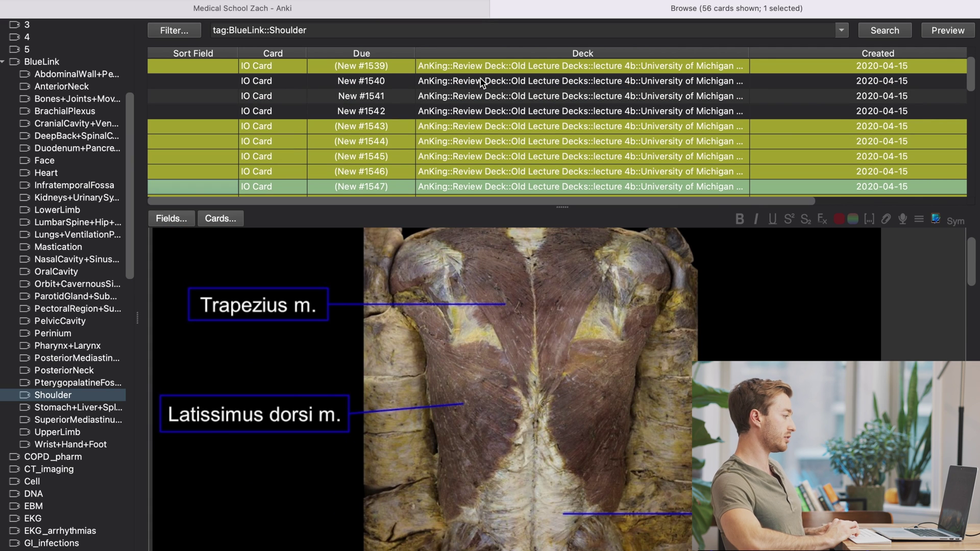
{"action": "key", "text": "ctrl+j"}
{"action": "key", "text": "Down"}
{"action": "key", "text": "Down"}
{"action": "key", "text": "ctrl+j"}
{"action": "key", "text": "Down"}
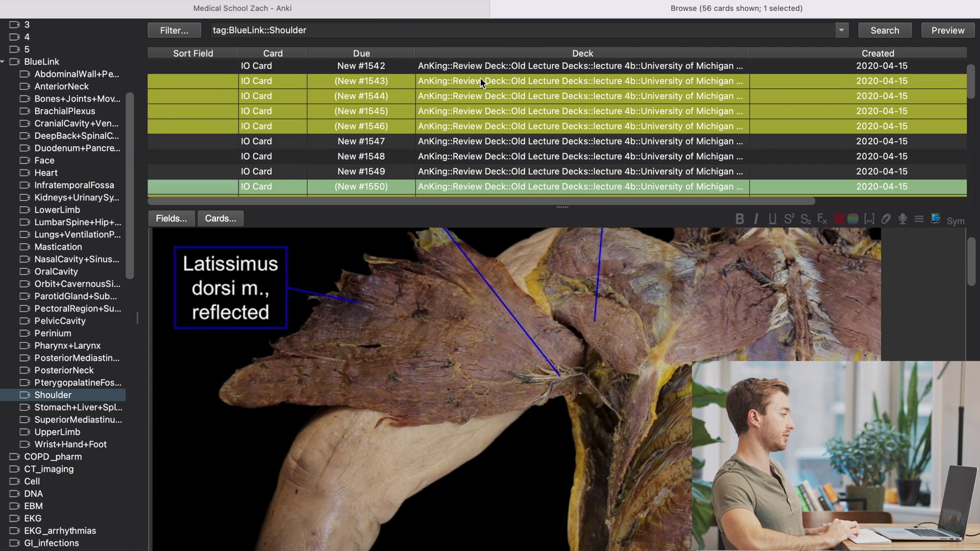
- Suspend the briefly unsuspended Shoulder cards again, from #1549 back up to #1540
{"action": "key", "text": "Up"}
{"action": "key", "text": "ctrl+j"}
{"action": "key", "text": "Up"}
{"action": "key", "text": "ctrl+j"}
{"action": "key", "text": "Up"}
{"action": "key", "text": "ctrl+j"}
{"action": "key", "text": "Up"}
{"action": "key", "text": "Up"}
{"action": "key", "text": "Up"}
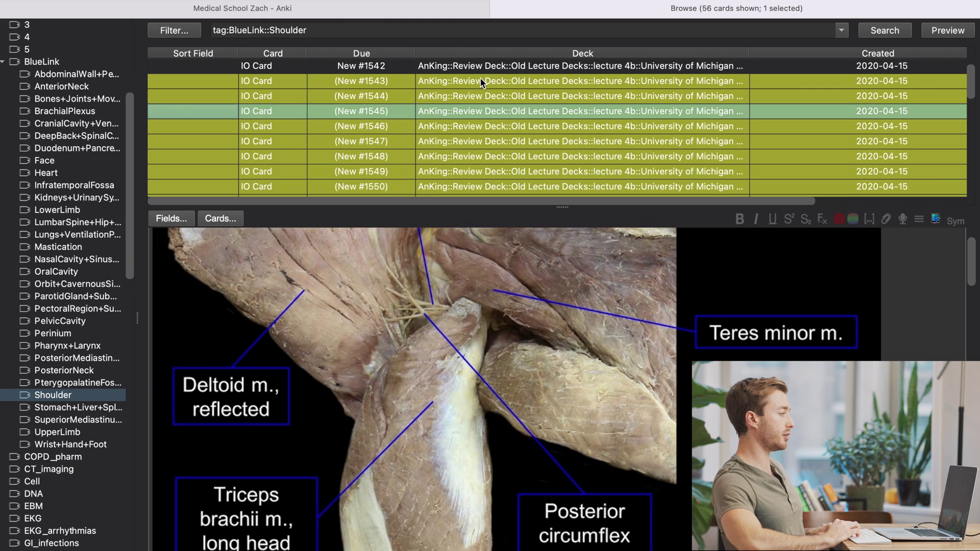
{"action": "key", "text": "Up"}
{"action": "key", "text": "Up"}
{"action": "key", "text": "Up"}
{"action": "key", "text": "Down"}
{"action": "key", "text": "ctrl+j"}
{"action": "key", "text": "Up"}
{"action": "key", "text": "Up"}
{"action": "key", "text": "Up"}
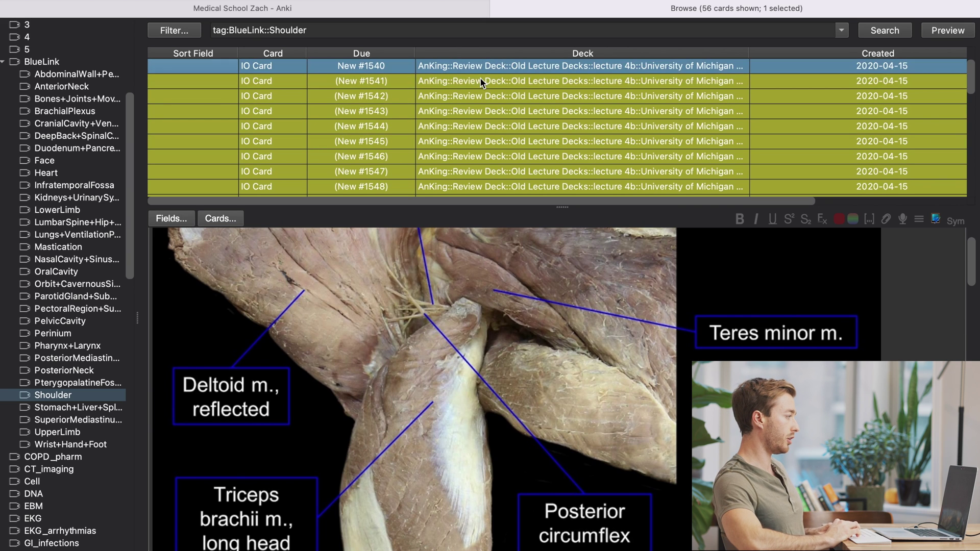
{"action": "key", "text": "Down"}
{"action": "key", "text": "ctrl+j"}
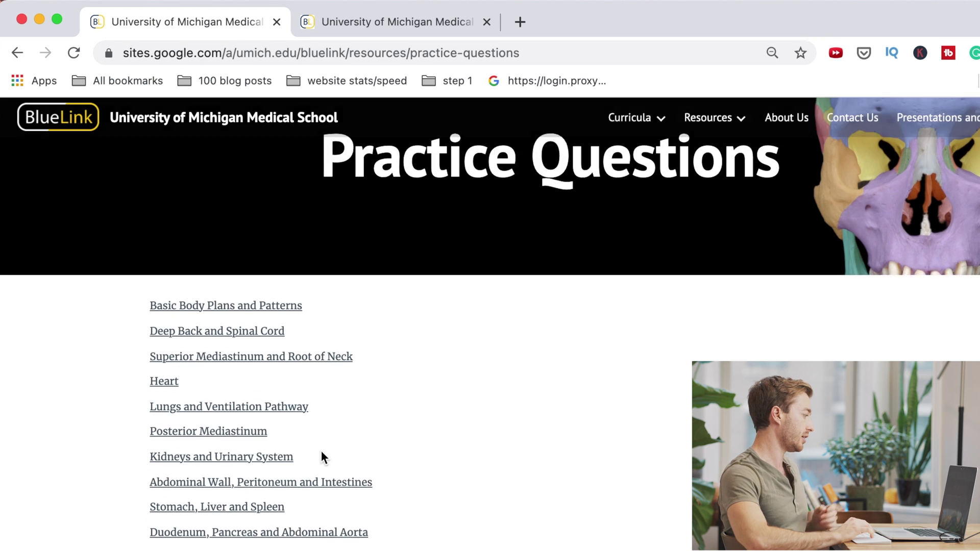
{"action": "scroll", "coordinate": [348, 526], "scroll_direction": "down", "scroll_amount": 4}
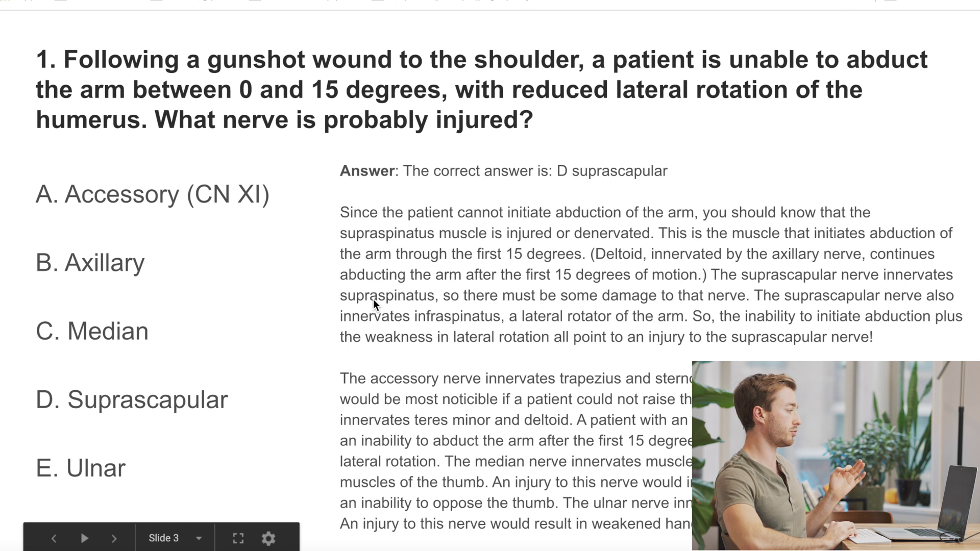
{"action": "left_click", "coordinate": [372, 299]}
- Advance the slideshow to Question 1's suprascapular answer slide
{"action": "key", "text": "Left"}
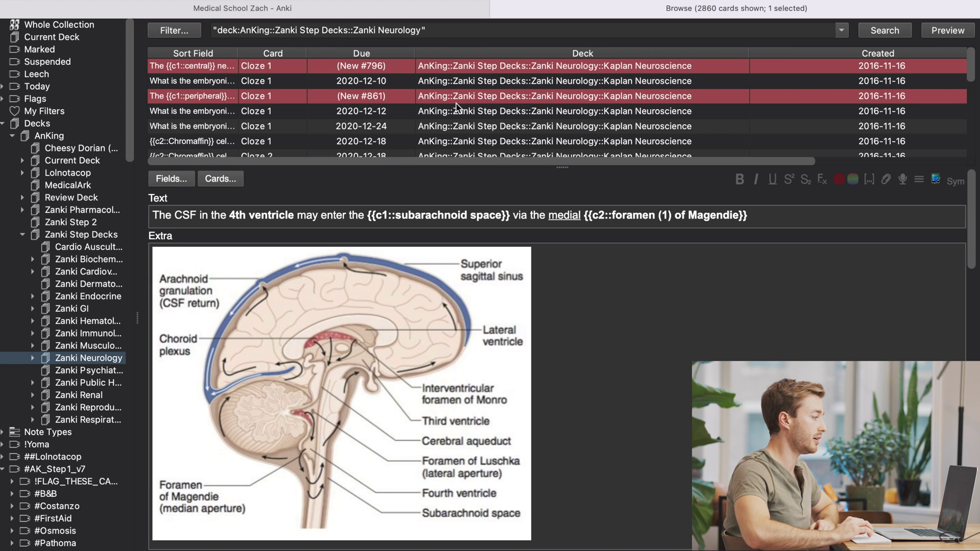
- Open a Zanki Neurology card and step down through the early embryology cards
{"action": "left_click", "coordinate": [7, 160]}
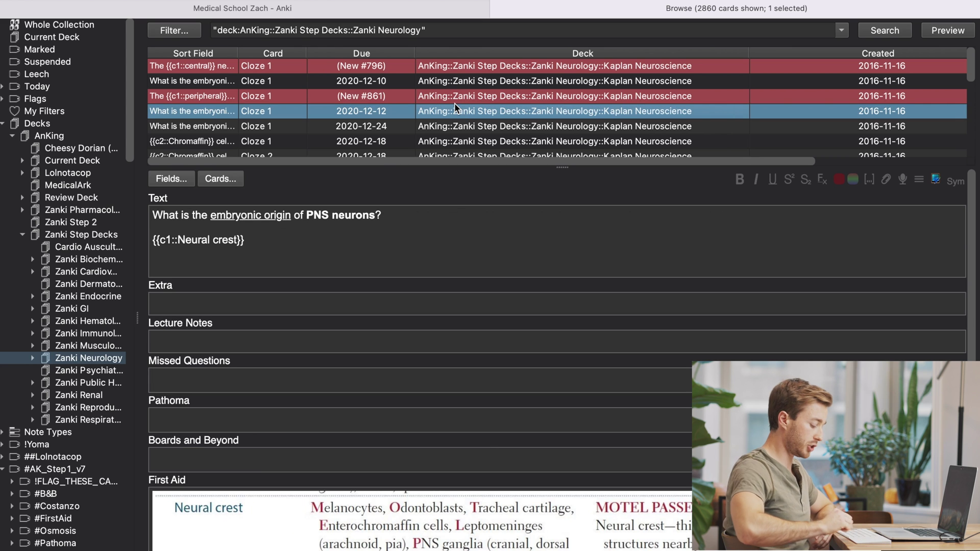
{"action": "key", "text": "Down"}
{"action": "key", "text": "Down"}
{"action": "key", "text": "Down"}
{"action": "key", "text": "Down"}
{"action": "key", "text": "Down"}
{"action": "key", "text": "Down"}
{"action": "key", "text": "Down"}
{"action": "key", "text": "Down"}
{"action": "key", "text": "Down"}
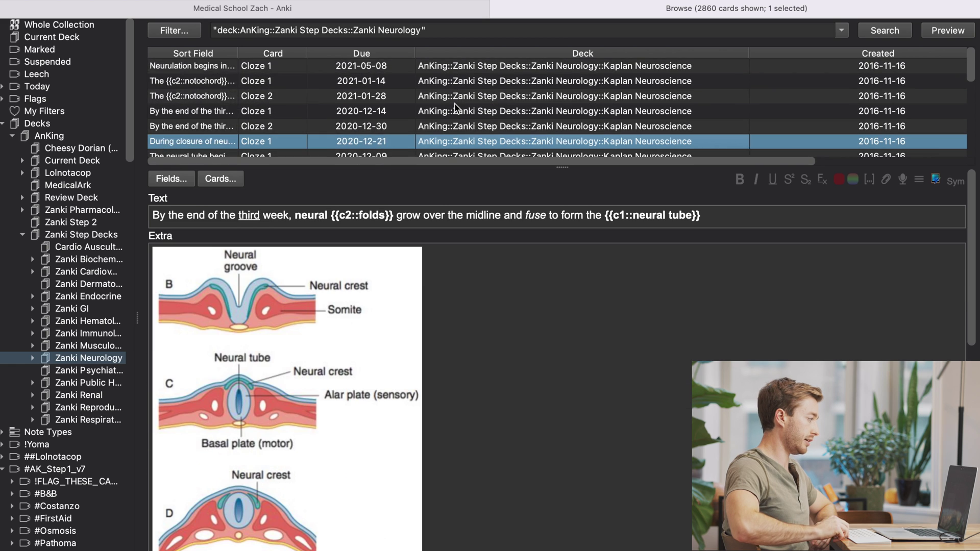
{"action": "key", "text": "Down"}
{"action": "key", "text": "Down"}
{"action": "key", "text": "Down"}
{"action": "key", "text": "Down"}
{"action": "key", "text": "Down"}
{"action": "key", "text": "Down"}
{"action": "key", "text": "Down"}
{"action": "key", "text": "Down"}
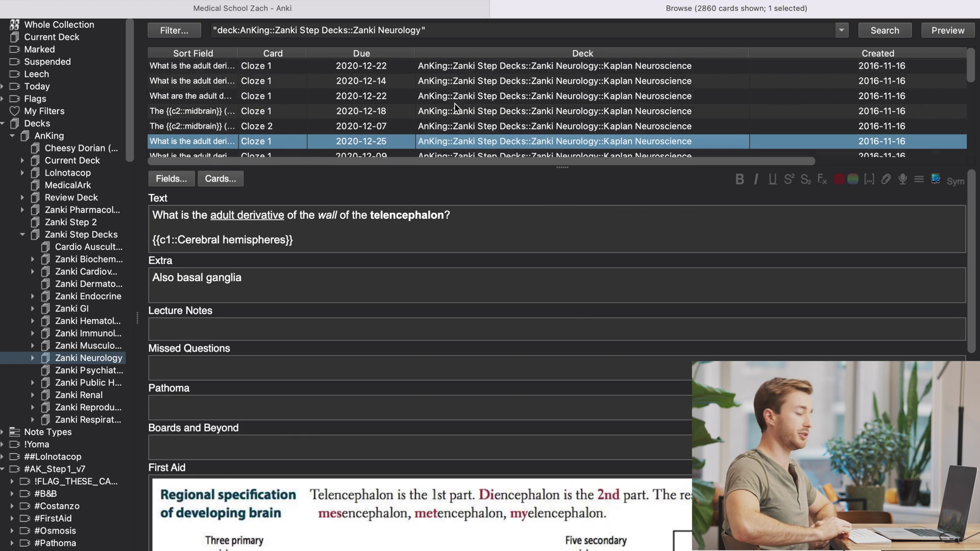
{"action": "key", "text": "Down"}
{"action": "key", "text": "Down"}
{"action": "key", "text": "Down"}
{"action": "key", "text": "Down"}
{"action": "key", "text": "Down"}
{"action": "key", "text": "Down"}
{"action": "key", "text": "Down"}
{"action": "key", "text": "Down"}
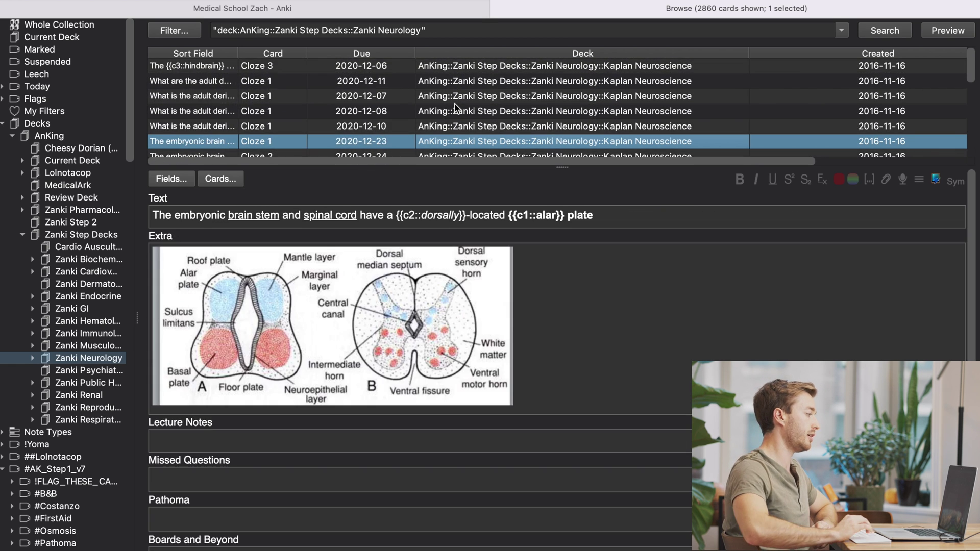
- Step through the inverse stretch, triceps and cremasteric reflex cards to the motoneuron lesion cards
{"action": "scroll", "coordinate": [454, 108], "scroll_direction": "down", "scroll_amount": 10}
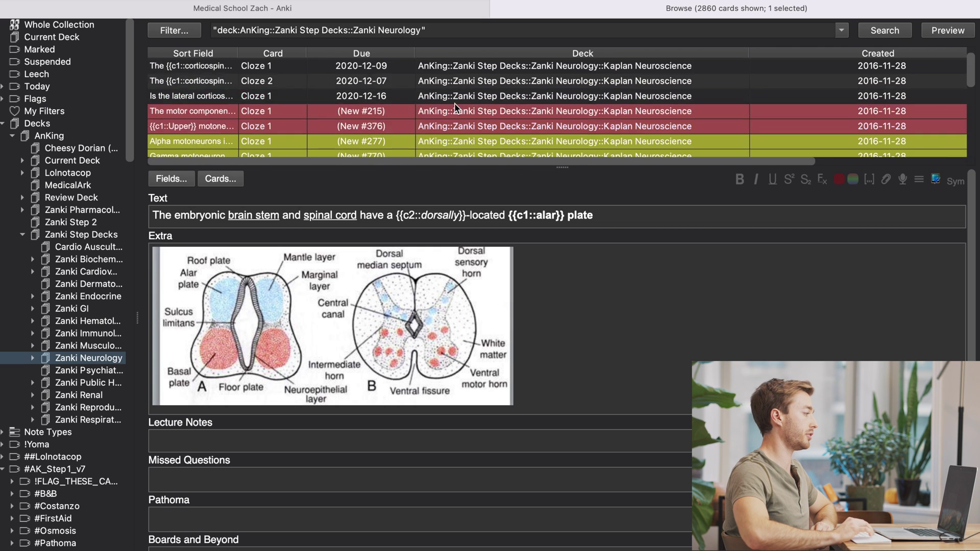
{"action": "scroll", "coordinate": [455, 109], "scroll_direction": "down", "scroll_amount": 5}
{"action": "left_click", "coordinate": [467, 97]}
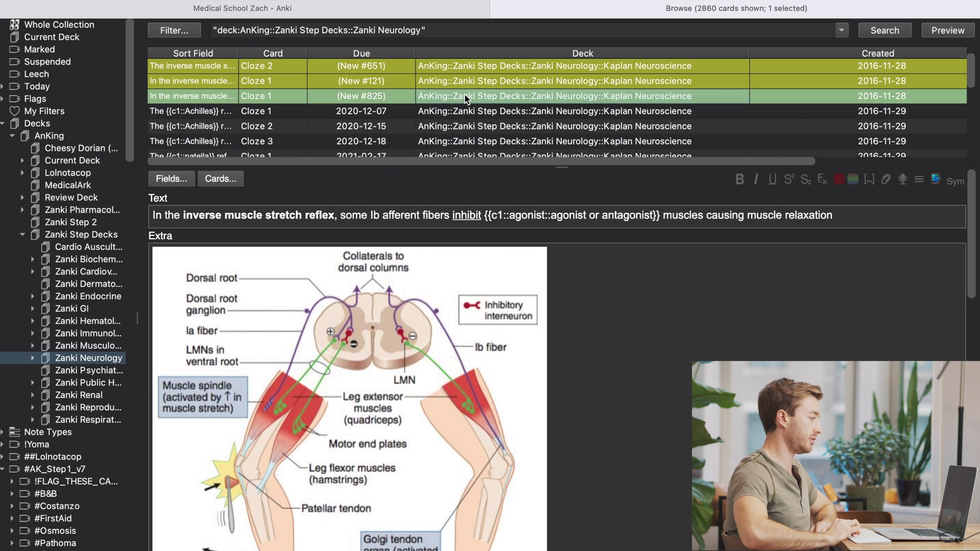
{"action": "key", "text": "Down"}
{"action": "key", "text": "Down"}
{"action": "key", "text": "Down"}
{"action": "key", "text": "Down"}
{"action": "key", "text": "Down"}
{"action": "key", "text": "Down"}
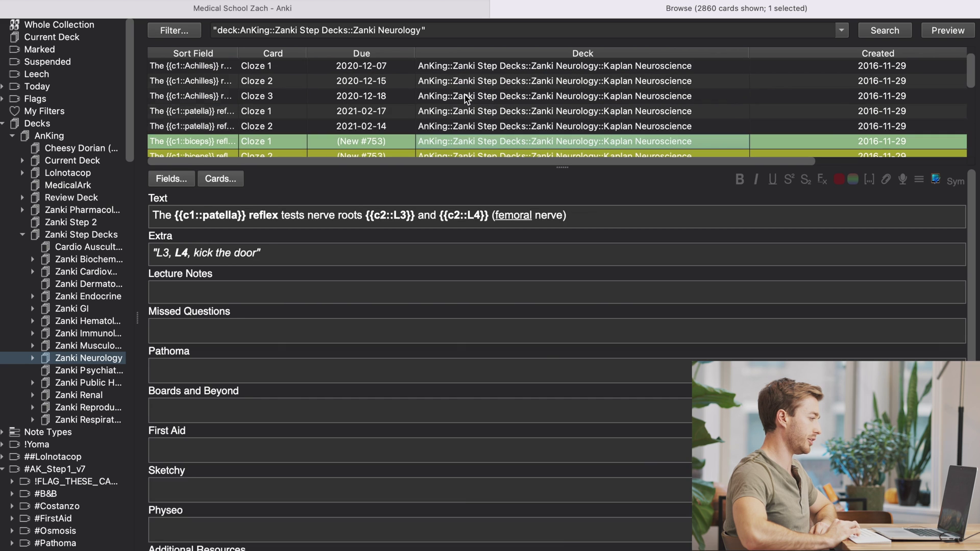
{"action": "key", "text": "Down"}
{"action": "key", "text": "Down"}
{"action": "key", "text": "Down"}
{"action": "key", "text": "Down"}
{"action": "key", "text": "Down"}
{"action": "key", "text": "Down"}
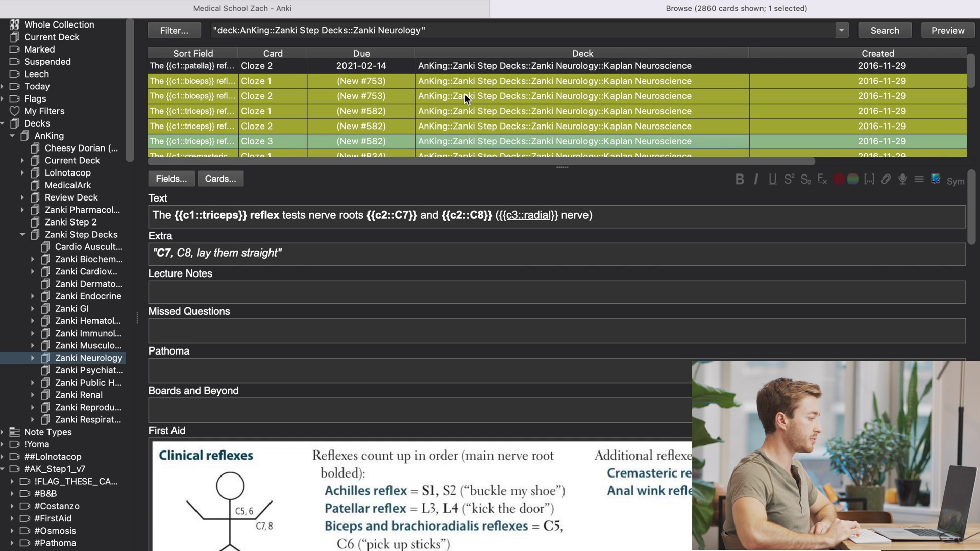
{"action": "key", "text": "Down"}
{"action": "key", "text": "Down"}
{"action": "key", "text": "Down"}
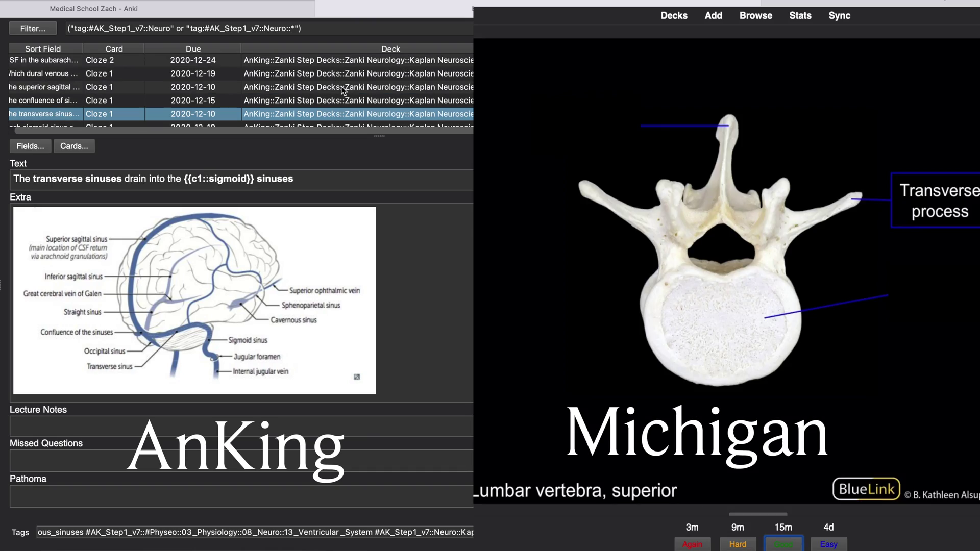
{"action": "key", "text": "Down"}
{"action": "key", "text": "Down"}
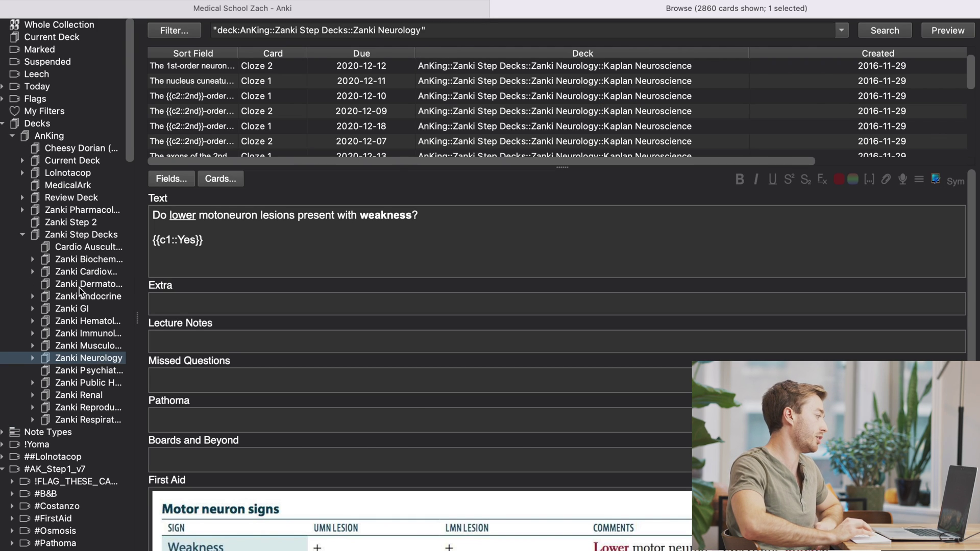
- Show the Zanki Cardiovascular deck and open the Apex (Left Decubitus) and Aortic Area auscultation cards
{"action": "left_click", "coordinate": [86, 276]}
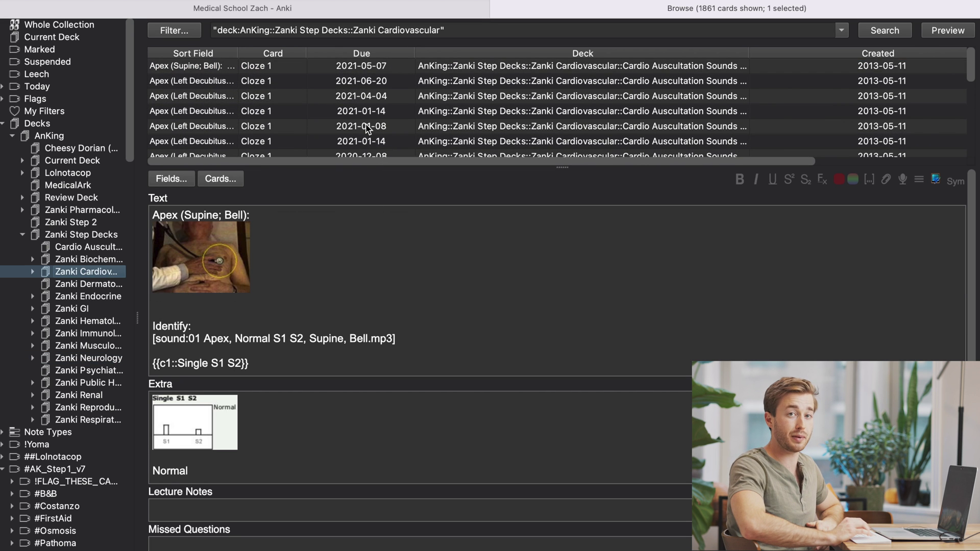
{"action": "scroll", "coordinate": [375, 127], "scroll_direction": "down", "scroll_amount": 1}
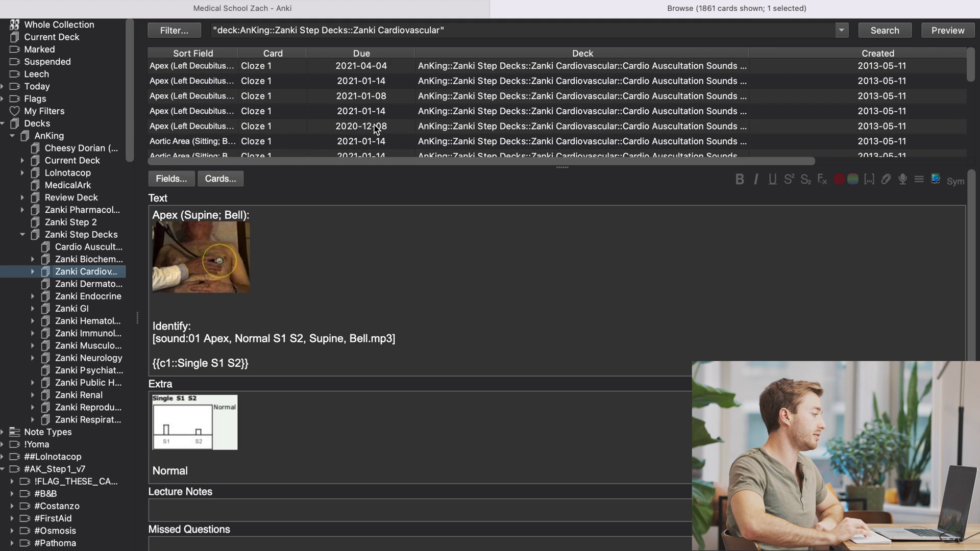
{"action": "left_click", "coordinate": [389, 111]}
{"action": "left_click", "coordinate": [389, 141]}
{"action": "scroll", "coordinate": [389, 141], "scroll_direction": "down", "scroll_amount": 3}
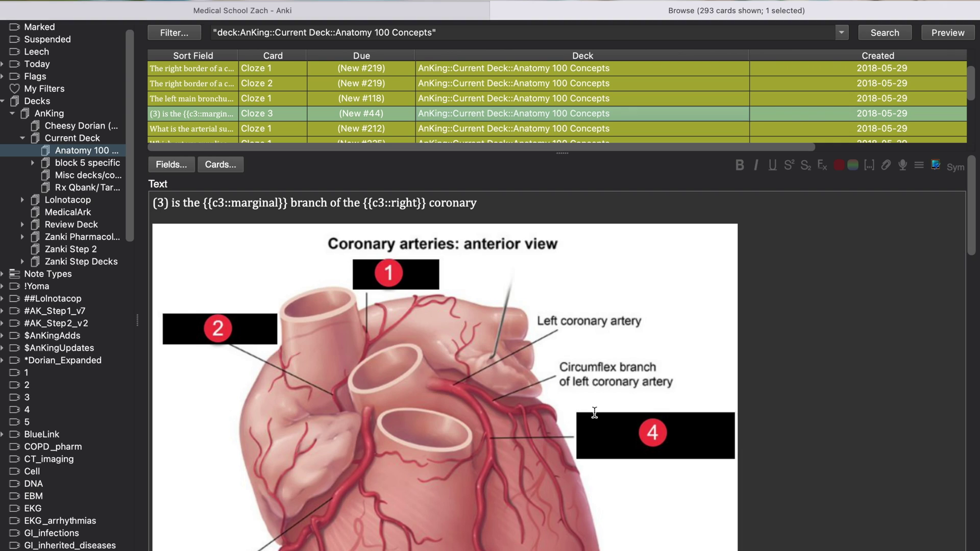
- Scroll the Anatomy 100 Concepts card list and reveal the current card's answer
{"action": "scroll", "coordinate": [595, 413], "scroll_direction": "down", "scroll_amount": 5}
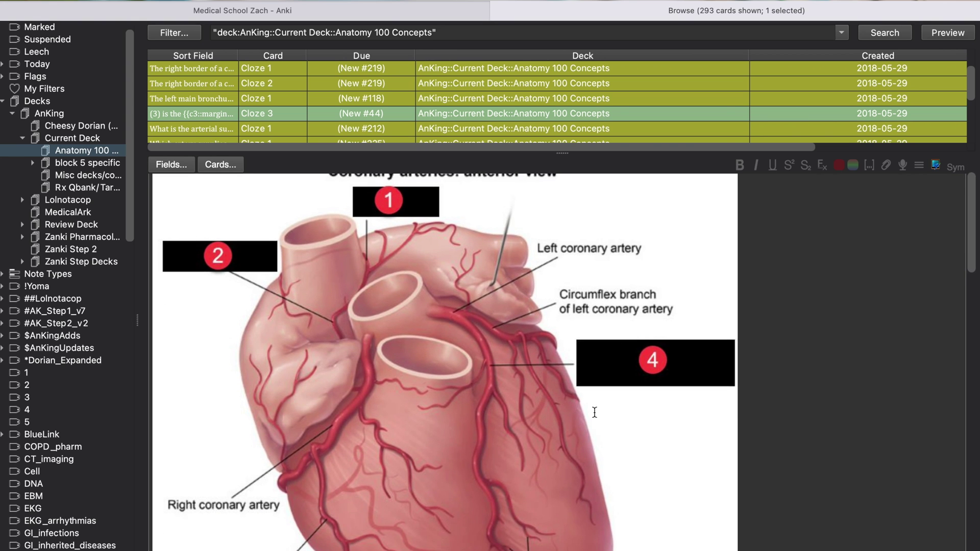
{"action": "scroll", "coordinate": [595, 413], "scroll_direction": "down", "scroll_amount": 4}
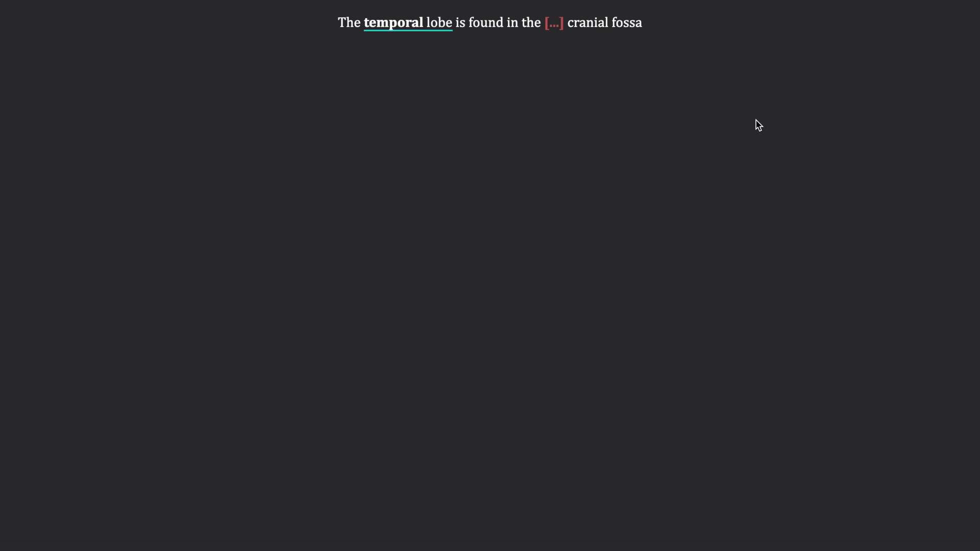
{"action": "key", "text": "space"}
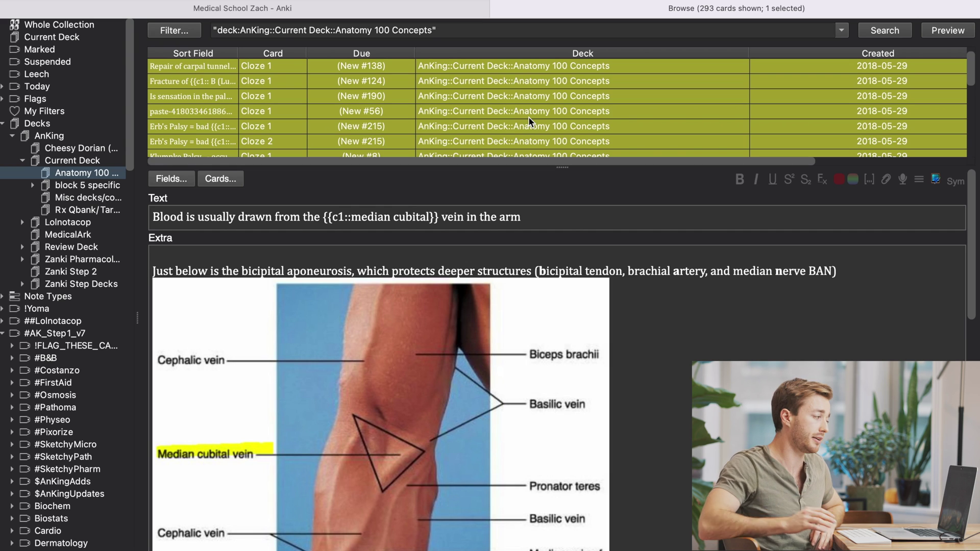
- Open the Klumpke Palsy, Erb's Palsy, Fractures of the Humerus and Colles fracture cards
{"action": "scroll", "coordinate": [528, 120], "scroll_direction": "down", "scroll_amount": 2}
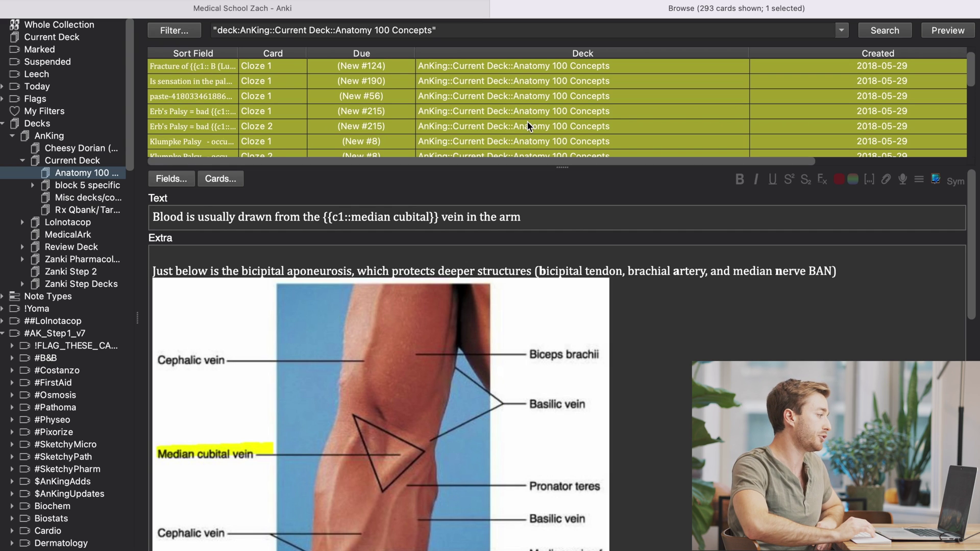
{"action": "left_click", "coordinate": [519, 96]}
{"action": "left_click", "coordinate": [497, 65]}
{"action": "scroll", "coordinate": [497, 65], "scroll_direction": "up", "scroll_amount": 3}
{"action": "left_click", "coordinate": [494, 83]}
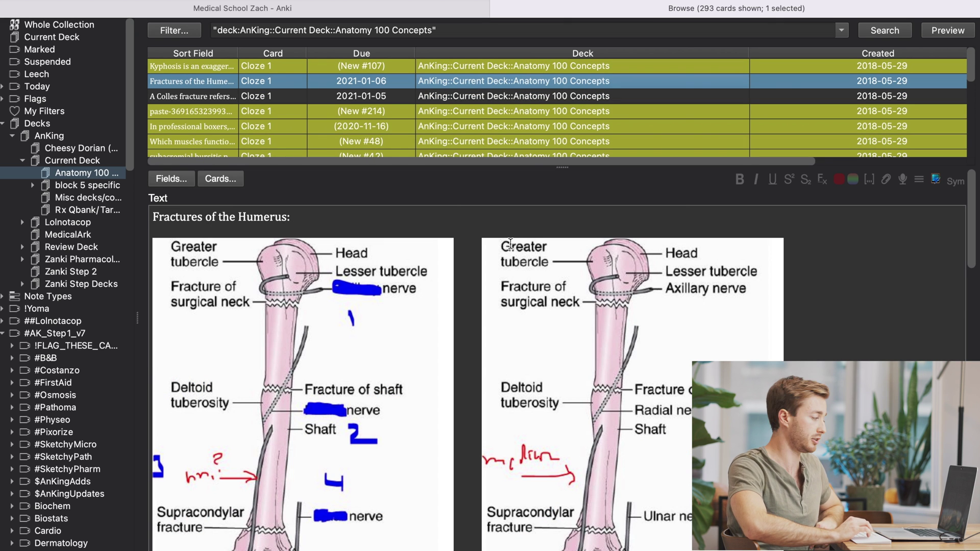
{"action": "left_click", "coordinate": [549, 97]}
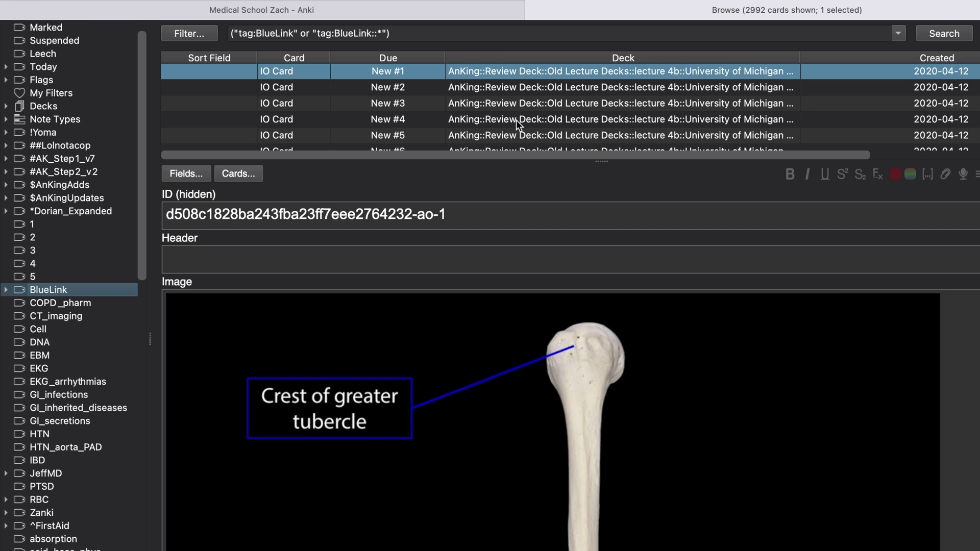
- Preview the fourth BlueLink card, then select all 2992 BlueLink cards with Cmd+A
{"action": "left_click", "coordinate": [520, 119]}
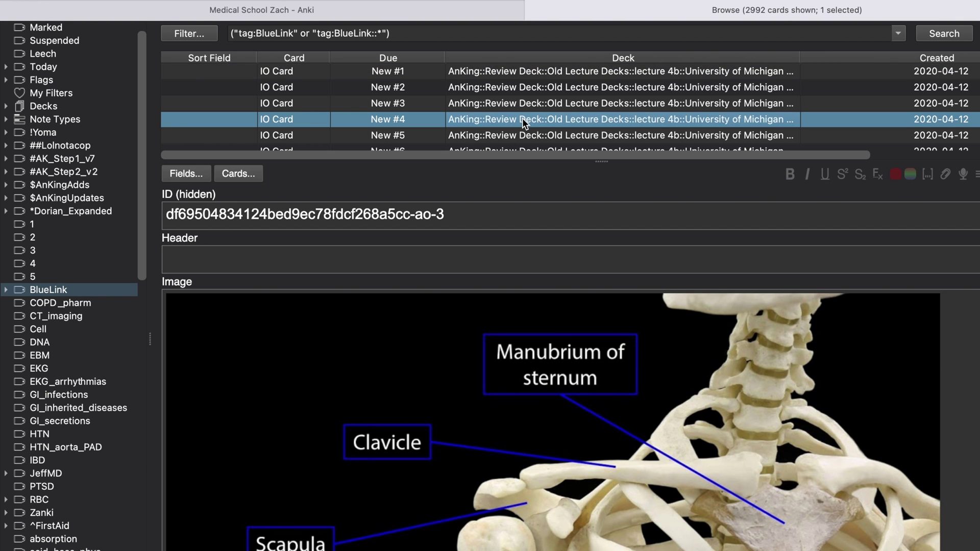
{"action": "key", "text": "super+a"}
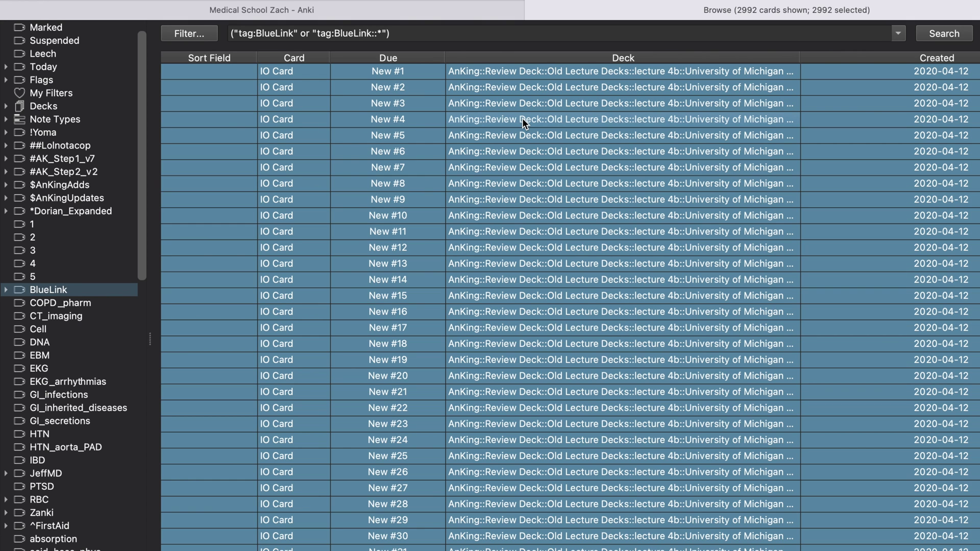